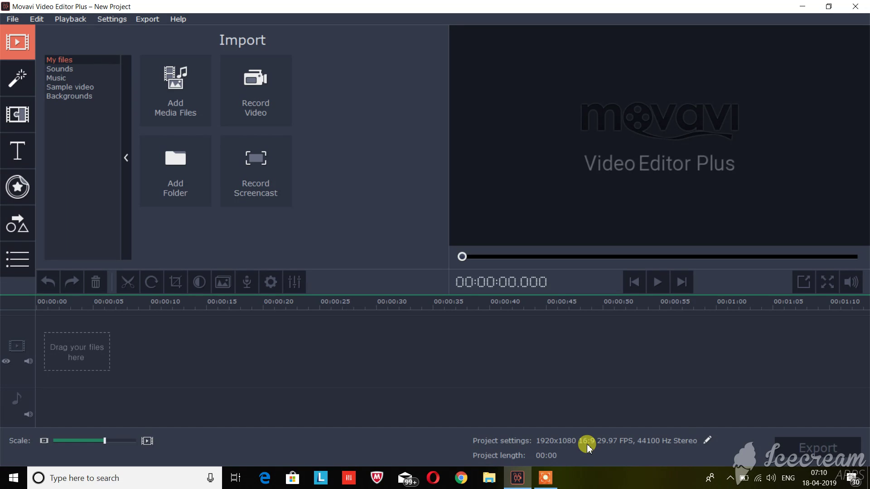
{"action": "left_click", "coordinate": [802, 7]}
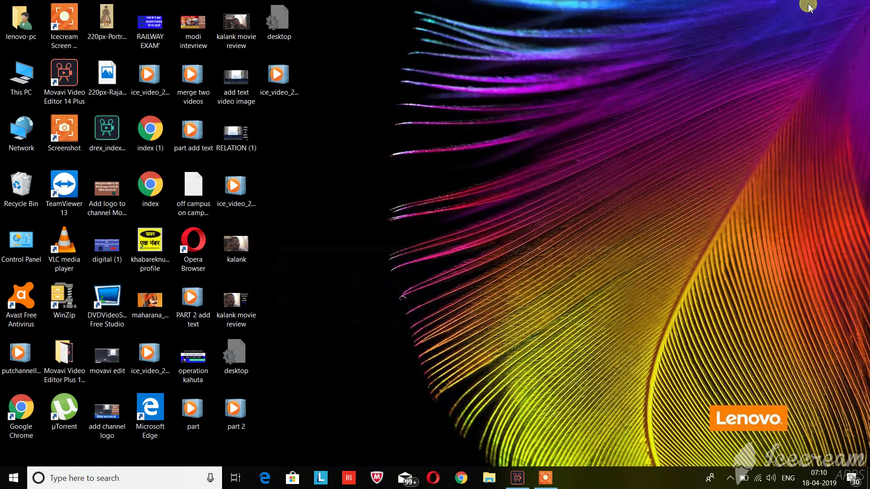
{"action": "left_click", "coordinate": [71, 90]}
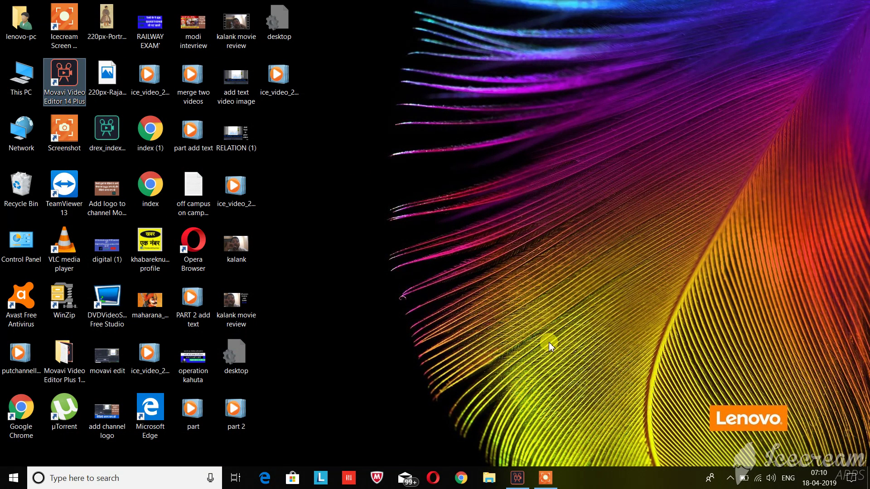
{"action": "left_click", "coordinate": [527, 485]}
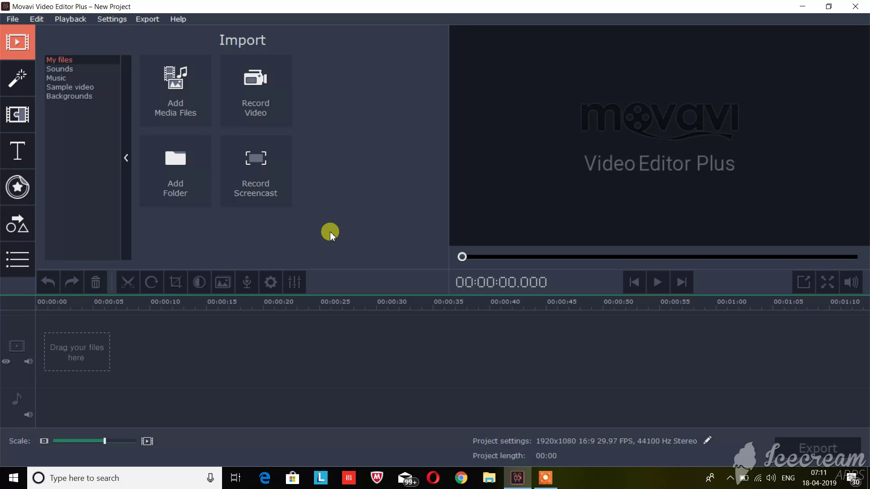
Import the video file "part" from the Desktop folder into the project timeline.
{"action": "left_click", "coordinate": [175, 96]}
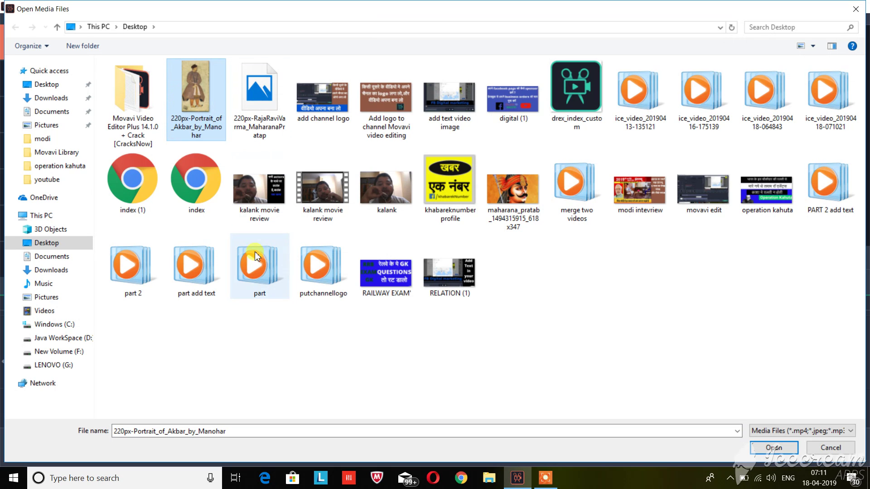
{"action": "left_click", "coordinate": [263, 295]}
{"action": "double_click", "coordinate": [264, 295]}
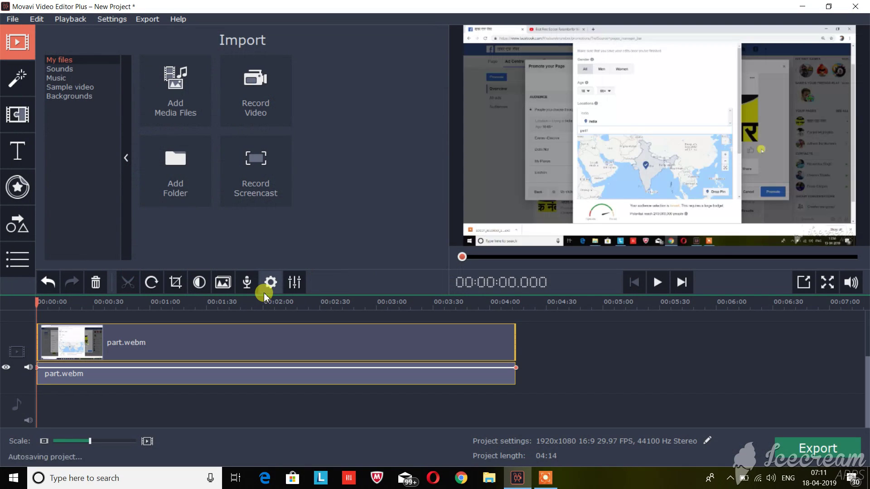
Split the part.webm clip at 00:01:56.100, where the unwanted section begins.
{"action": "left_click", "coordinate": [660, 283]}
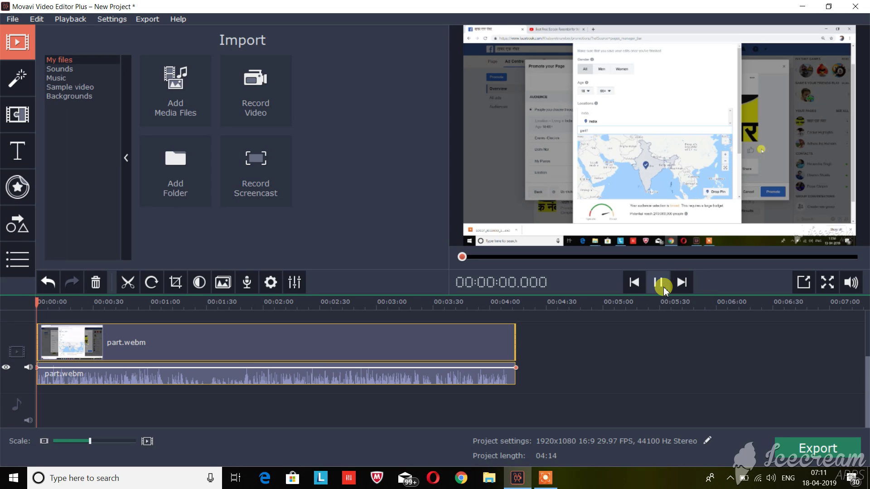
{"action": "left_click", "coordinate": [640, 258]}
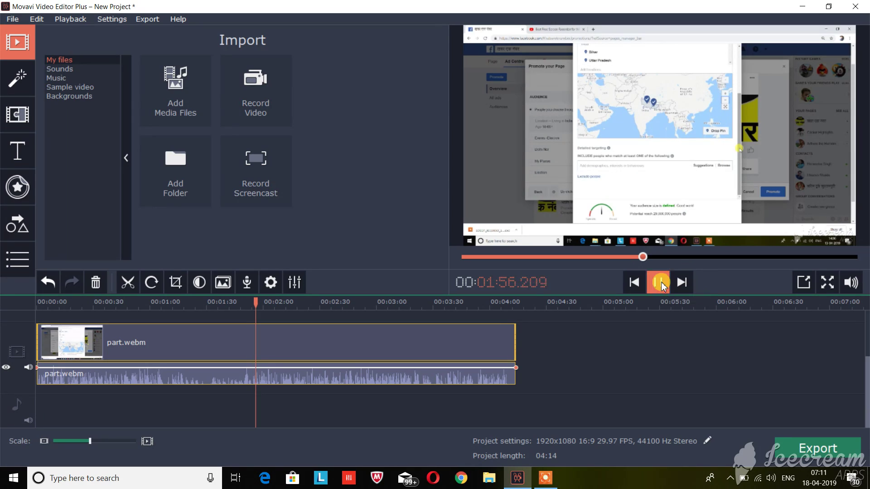
{"action": "left_click", "coordinate": [661, 283]}
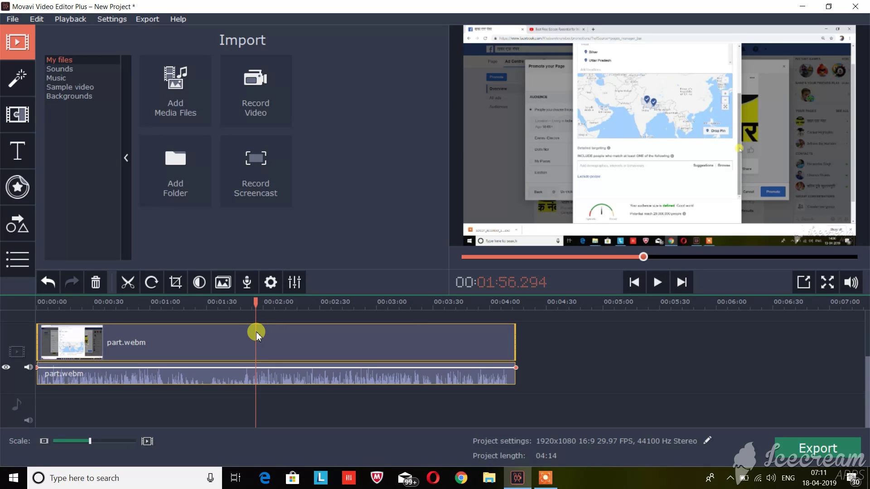
{"action": "left_click", "coordinate": [256, 302]}
{"action": "left_click_drag", "start_coordinate": [257, 303], "coordinate": [255, 304]}
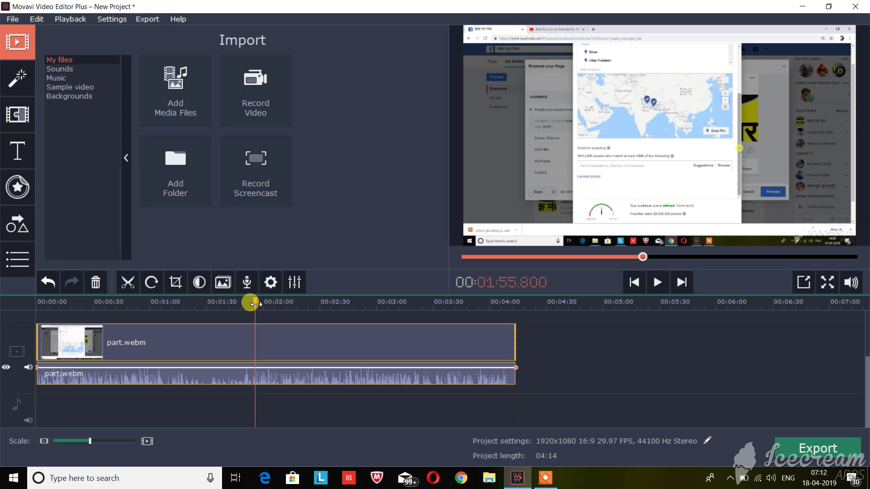
{"action": "left_click_drag", "start_coordinate": [255, 304], "coordinate": [256, 305]}
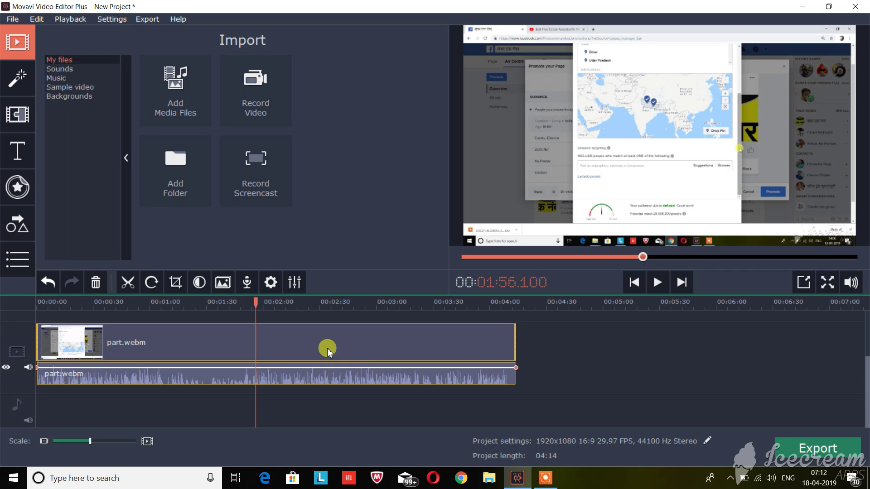
{"action": "right_click", "coordinate": [254, 341]}
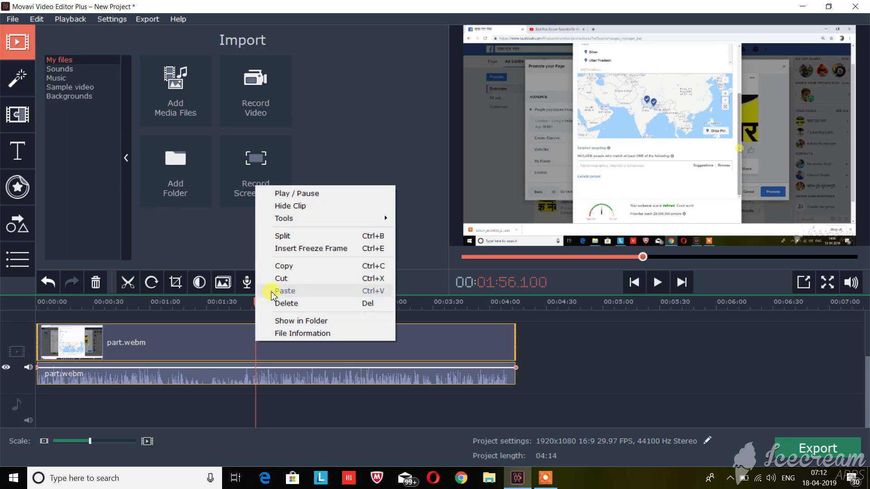
{"action": "left_click", "coordinate": [302, 236]}
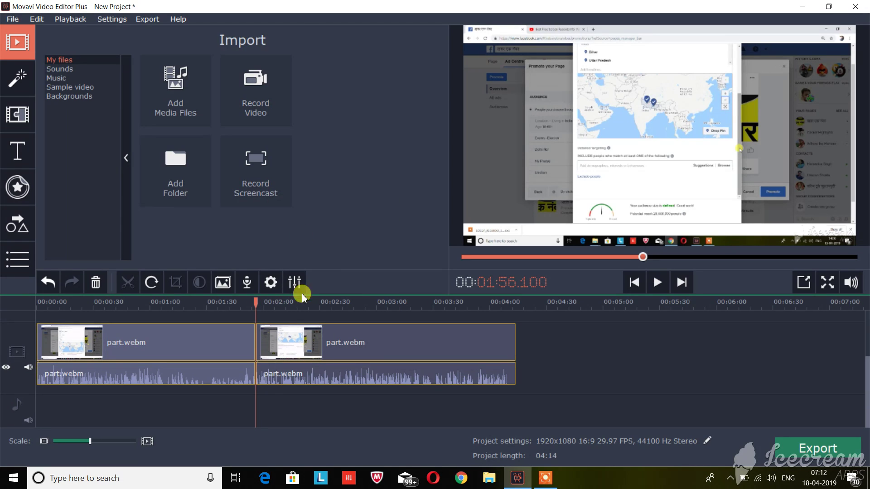
{"action": "left_click", "coordinate": [267, 391]}
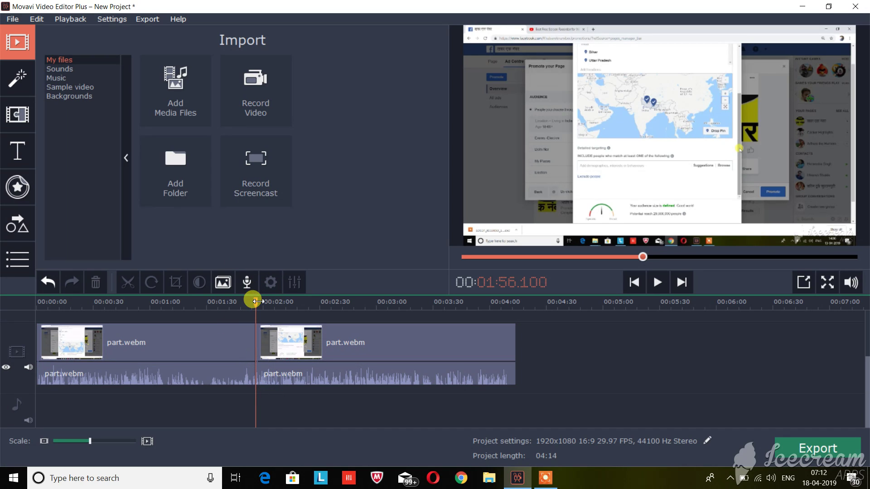
Split the second part.webm clip at 00:02:00.000 to isolate the unwanted section.
{"action": "left_click_drag", "start_coordinate": [256, 302], "coordinate": [264, 305]}
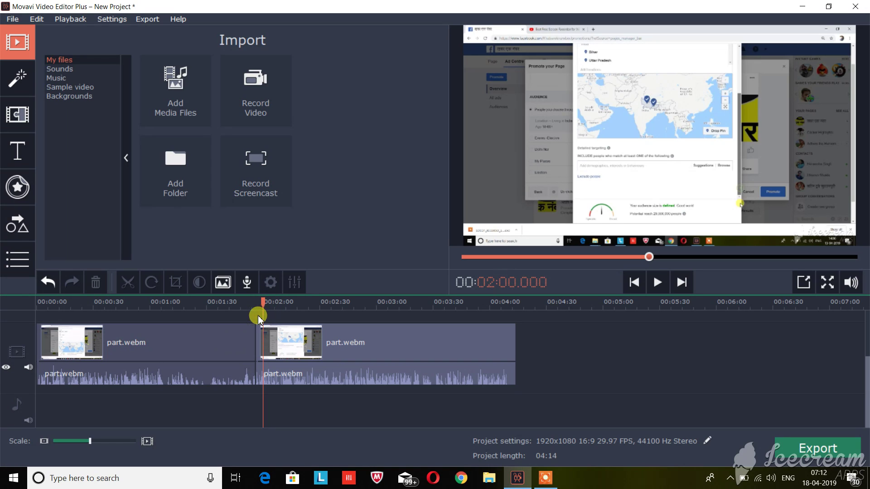
{"action": "right_click", "coordinate": [266, 341]}
{"action": "left_click", "coordinate": [311, 230]}
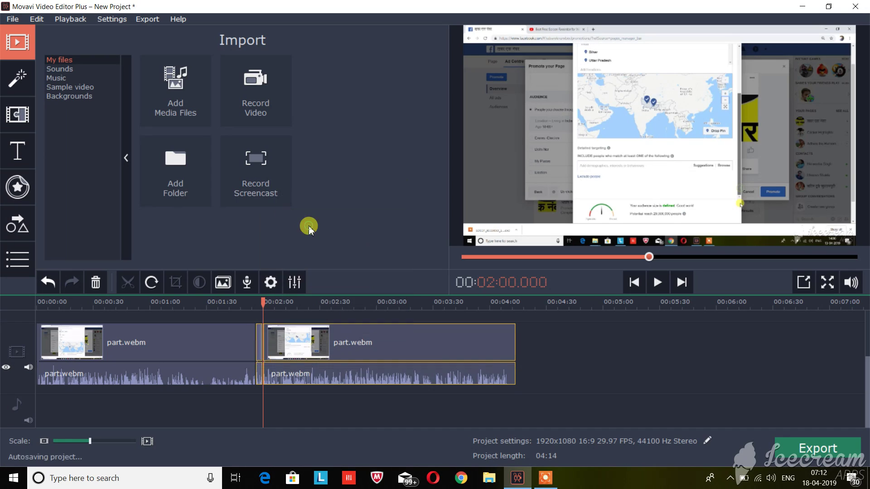
{"action": "left_click", "coordinate": [307, 406]}
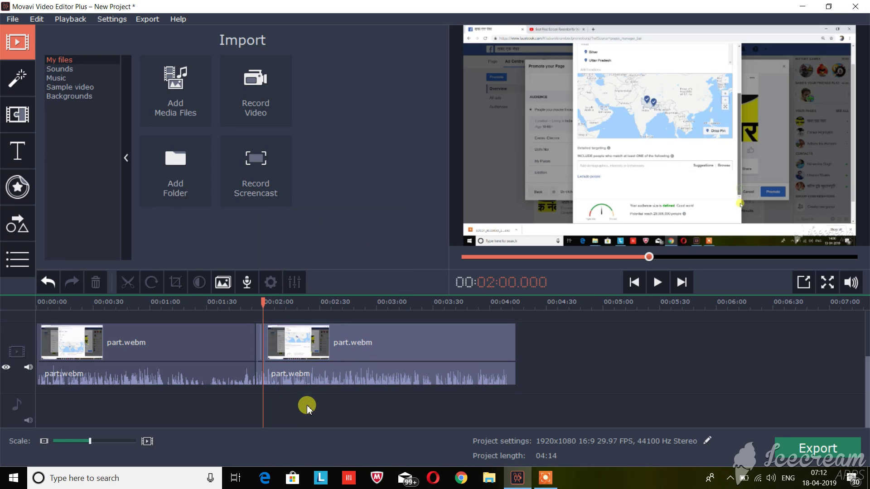
Delete the short isolated segment between the two longer part.webm clips.
{"action": "left_click", "coordinate": [258, 352]}
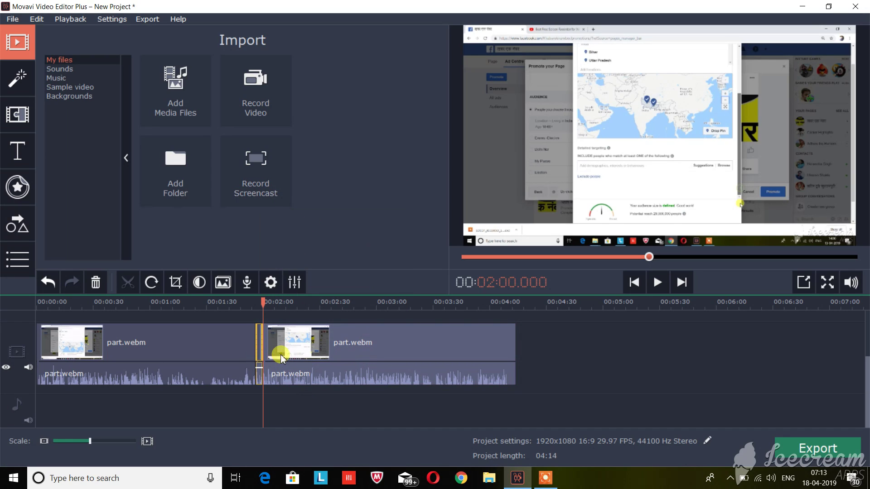
{"action": "left_click", "coordinate": [210, 354]}
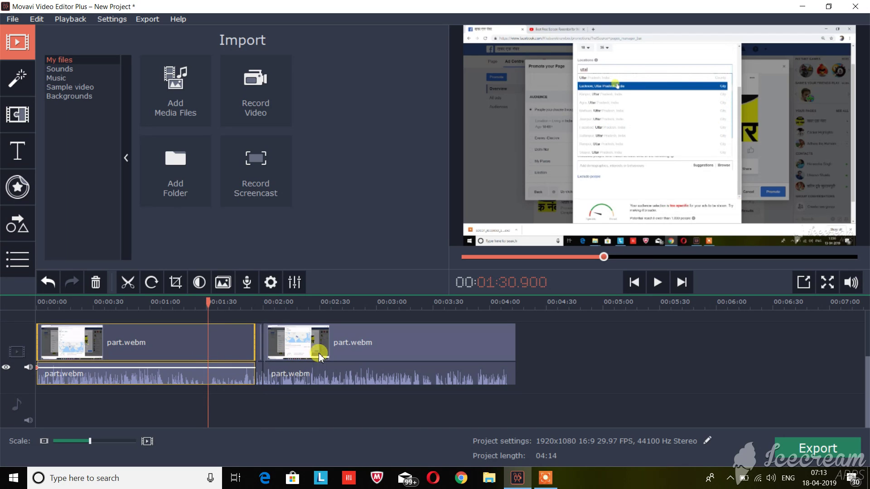
{"action": "left_click", "coordinate": [320, 357]}
{"action": "left_click", "coordinate": [237, 347]}
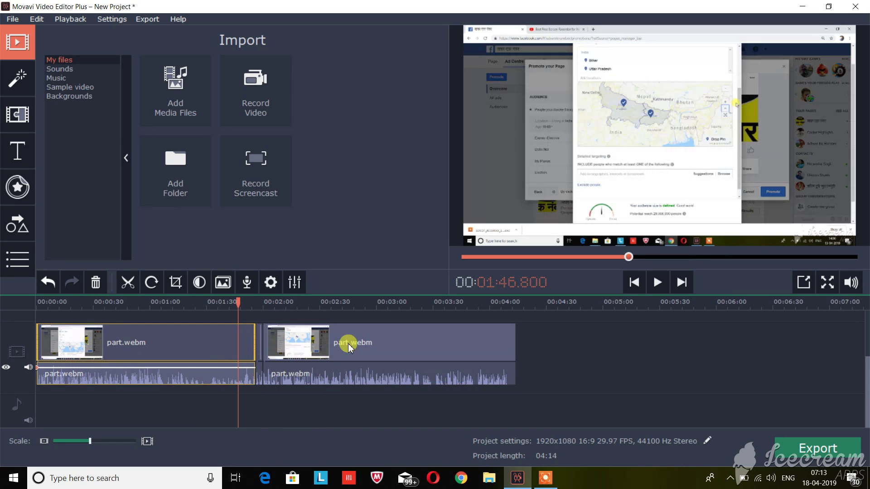
{"action": "left_click", "coordinate": [348, 343]}
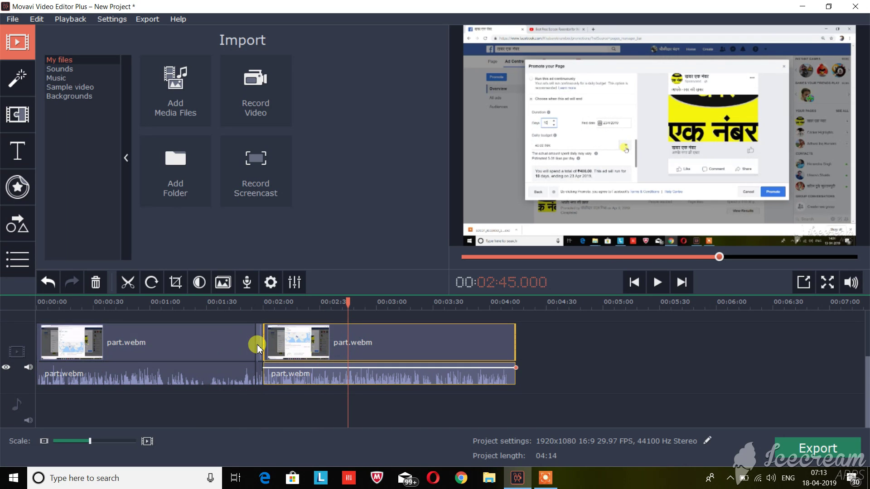
{"action": "left_click", "coordinate": [257, 346]}
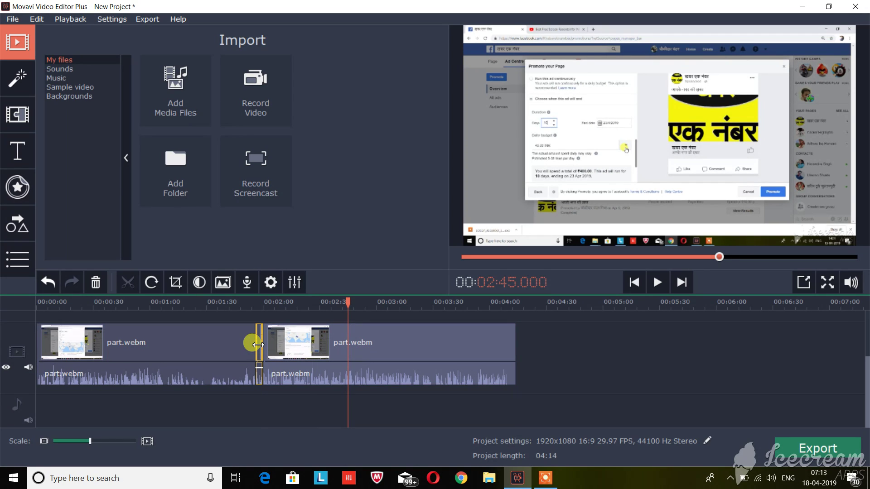
{"action": "left_click", "coordinate": [95, 282]}
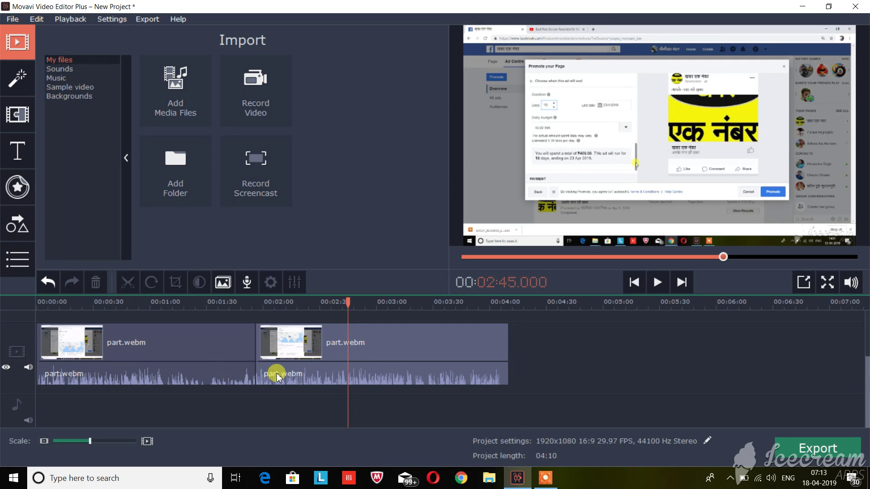
Check the two remaining clips and their audio at several points before and after the cut.
{"action": "left_click", "coordinate": [231, 366]}
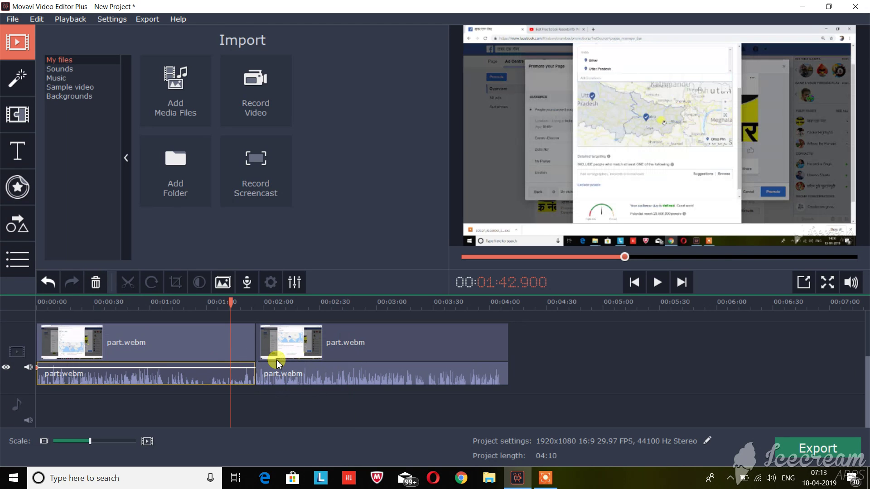
{"action": "left_click", "coordinate": [278, 362]}
{"action": "left_click", "coordinate": [220, 372]}
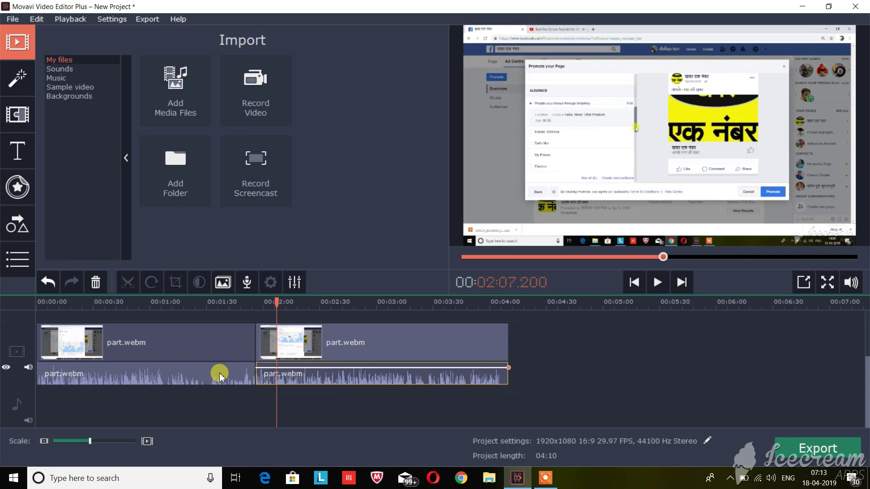
{"action": "left_click", "coordinate": [292, 374]}
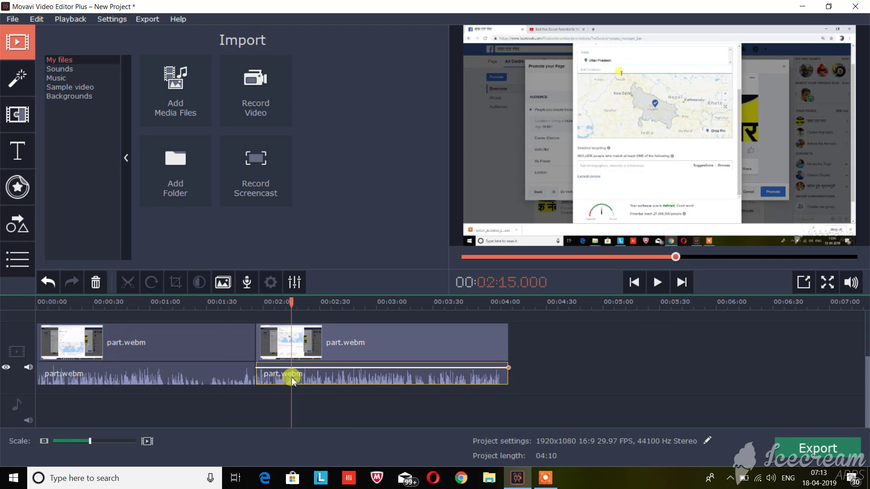
{"action": "left_click", "coordinate": [196, 374]}
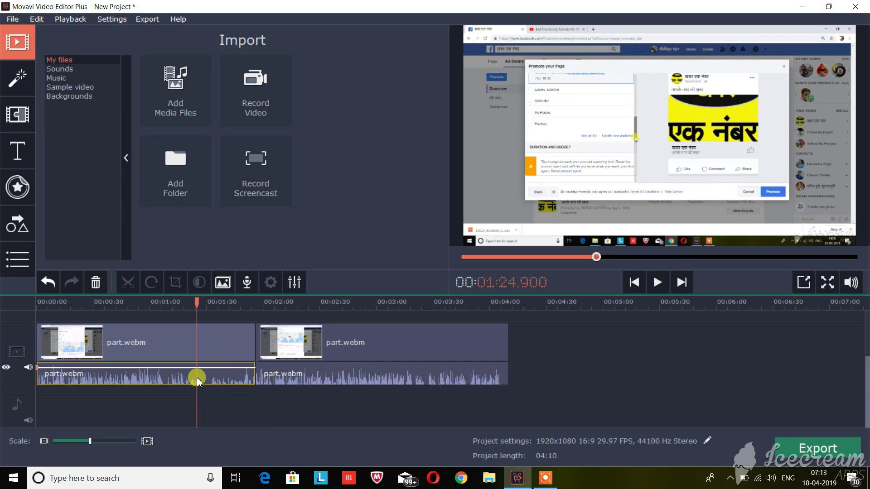
{"action": "left_click", "coordinate": [306, 369]}
{"action": "left_click", "coordinate": [348, 346]}
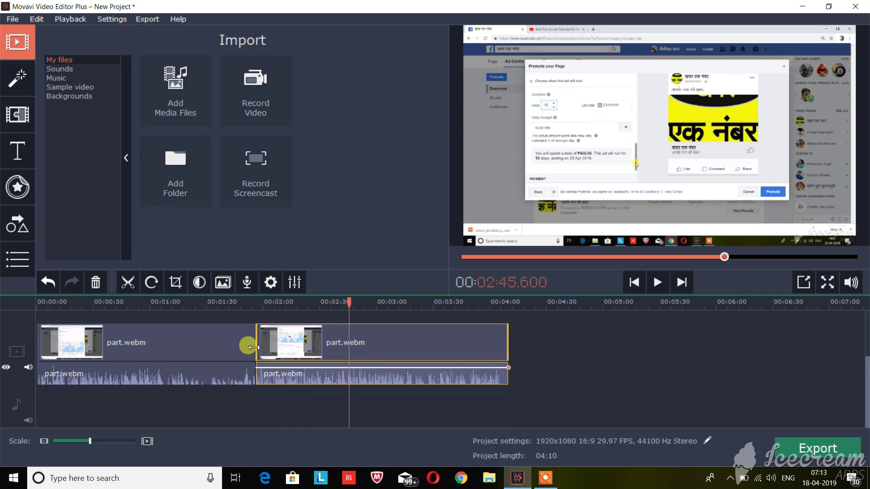
{"action": "left_click", "coordinate": [237, 346]}
{"action": "left_click", "coordinate": [247, 373]}
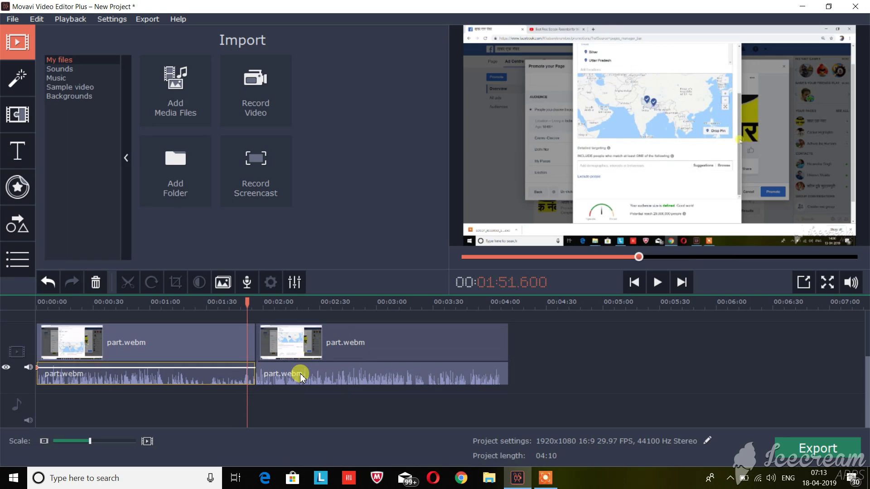
{"action": "left_click", "coordinate": [302, 373]}
{"action": "left_click", "coordinate": [367, 346]}
{"action": "left_click", "coordinate": [192, 344]}
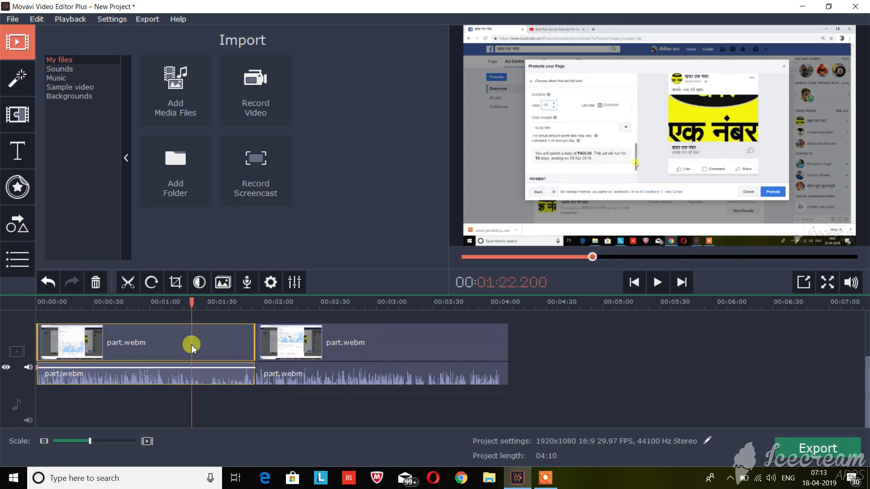
{"action": "left_click", "coordinate": [234, 372]}
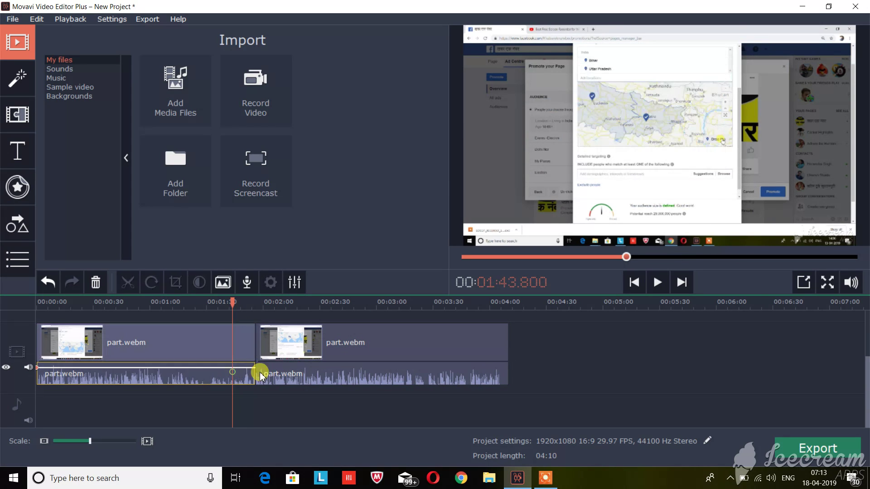
{"action": "left_click", "coordinate": [316, 372]}
{"action": "left_click", "coordinate": [361, 349]}
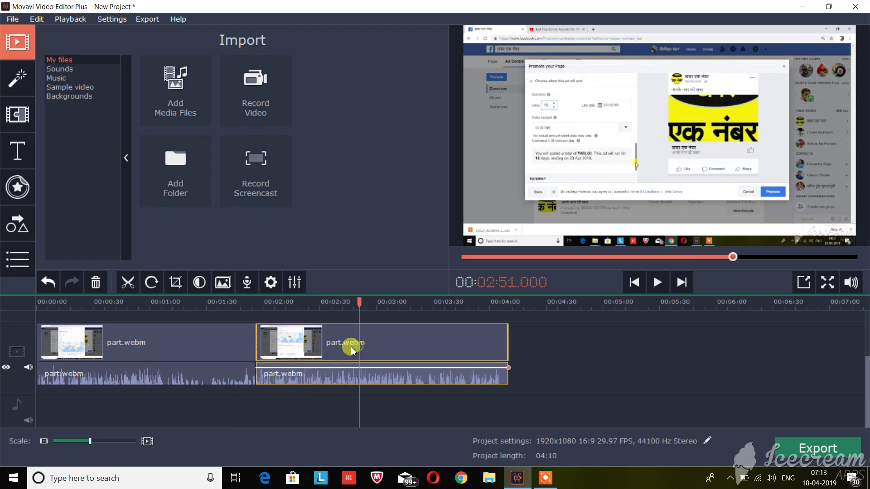
{"action": "left_click", "coordinate": [227, 349]}
{"action": "left_click", "coordinate": [229, 375]}
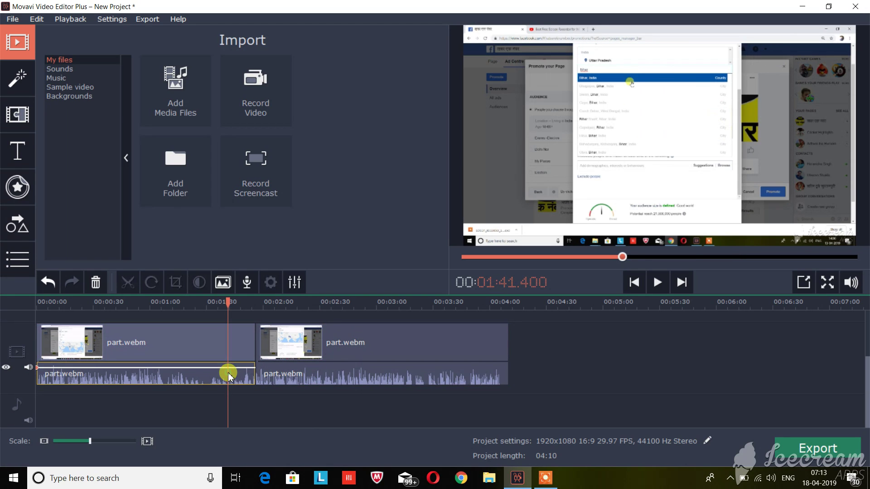
{"action": "left_click", "coordinate": [310, 374]}
{"action": "left_click", "coordinate": [198, 356]}
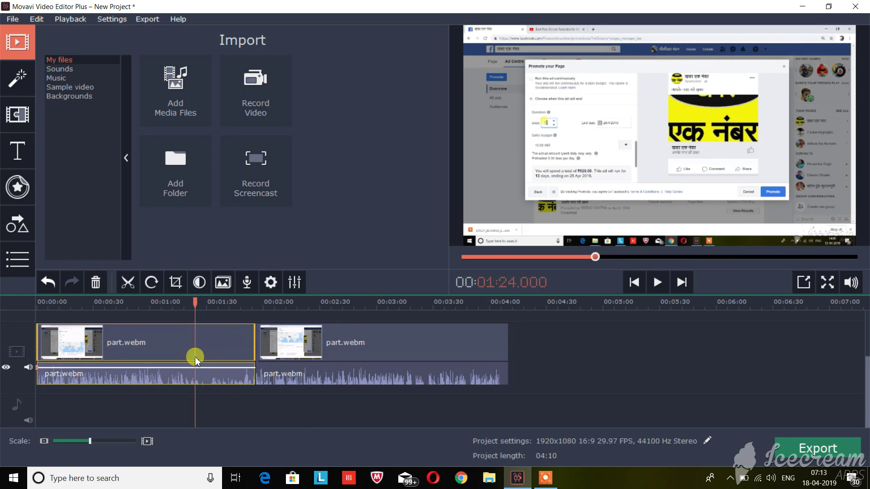
Split the second clip near its end at 00:04:07.800 and delete the short trailing segment.
{"action": "left_click", "coordinate": [373, 345]}
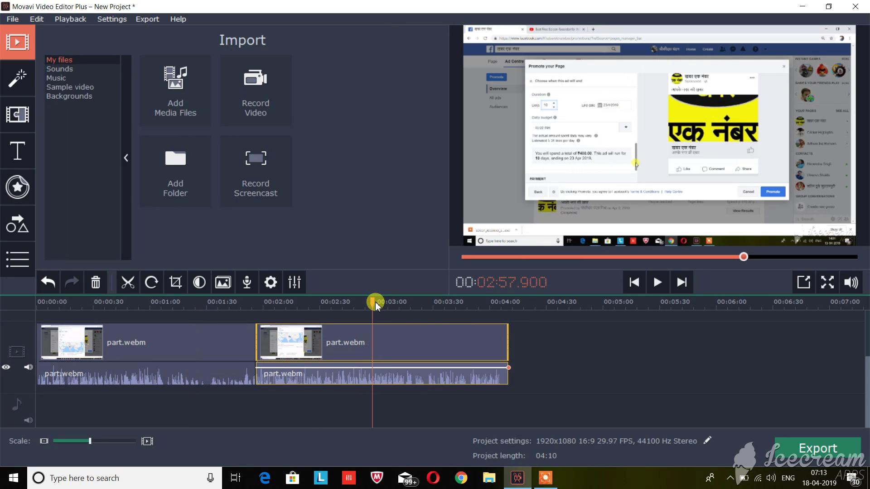
{"action": "left_click_drag", "start_coordinate": [370, 298], "coordinate": [510, 298]}
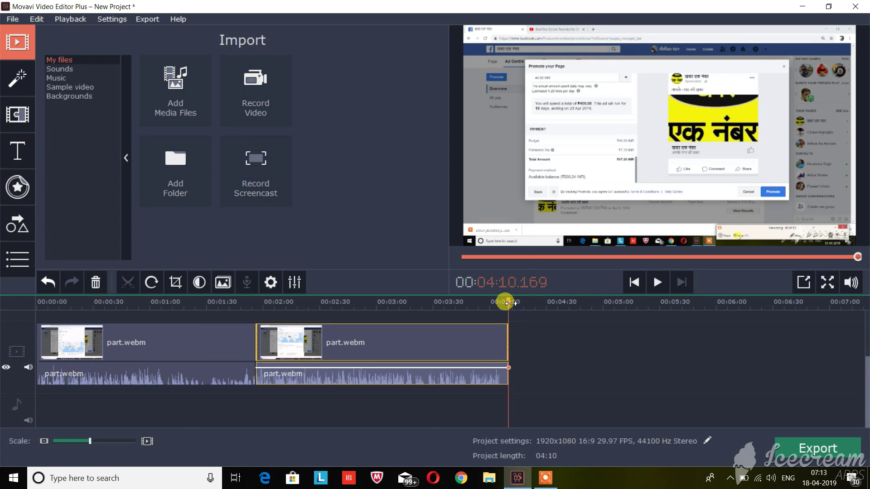
{"action": "mouse_move", "coordinate": [510, 303]}
{"action": "left_mouse_down"}
{"action": "mouse_move", "coordinate": [497, 301]}
{"action": "mouse_move", "coordinate": [504, 304]}
{"action": "left_mouse_up"}
{"action": "right_click", "coordinate": [493, 334]}
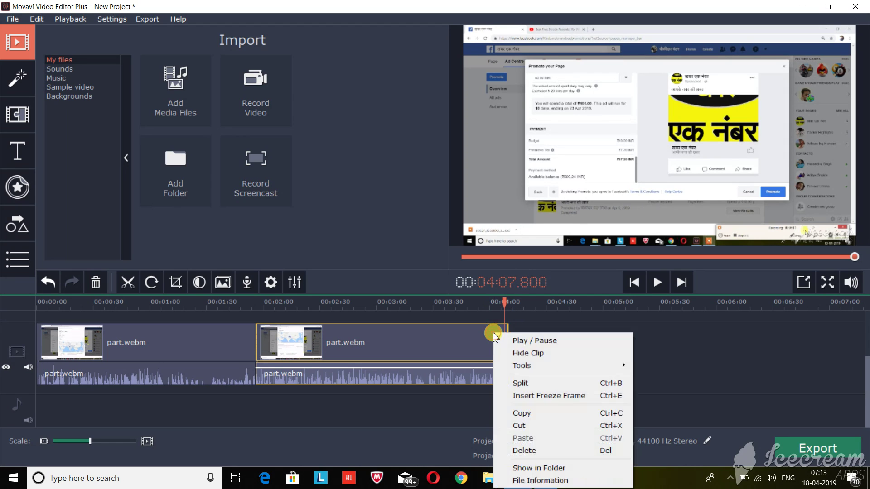
{"action": "left_click", "coordinate": [579, 384]}
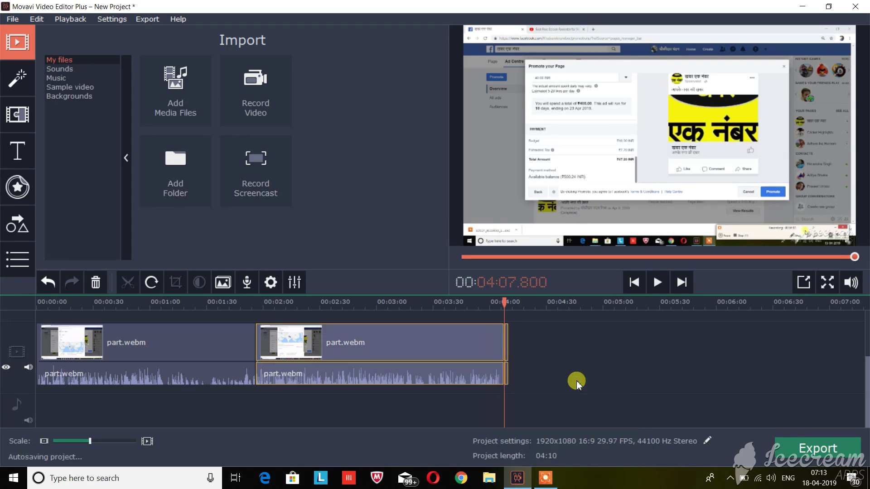
{"action": "left_click", "coordinate": [508, 347]}
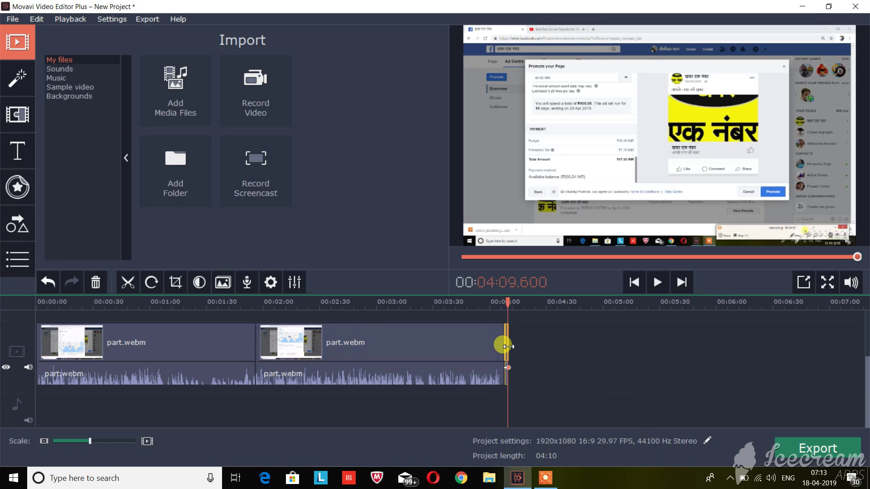
{"action": "left_click", "coordinate": [96, 283]}
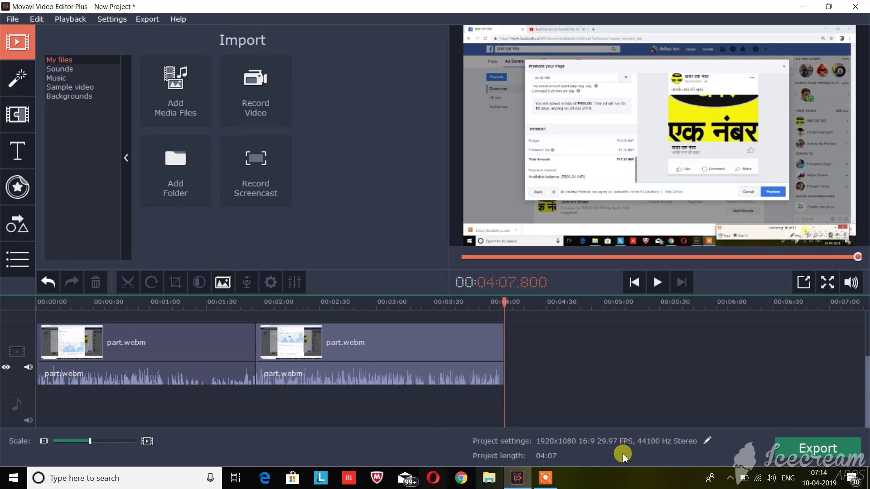
{"action": "left_click", "coordinate": [546, 478]}
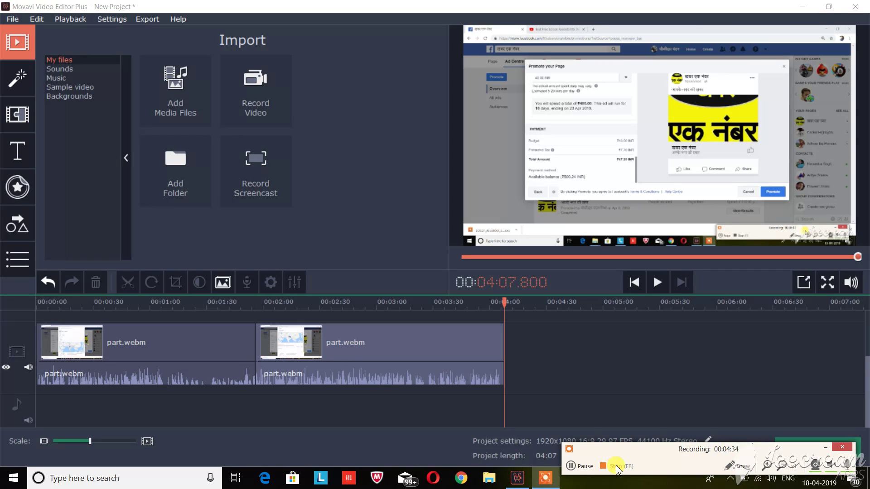